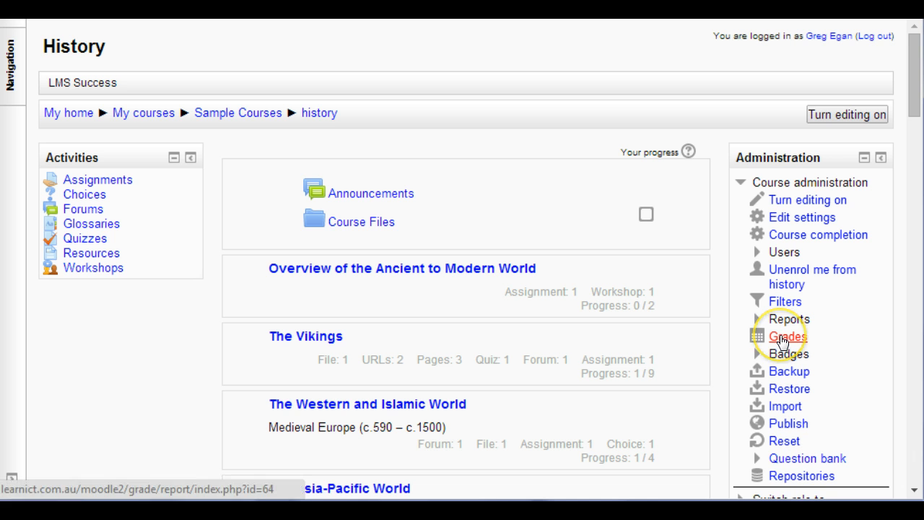
Open the History course's grader report and review the grades across all assessment columns
click(783, 340)
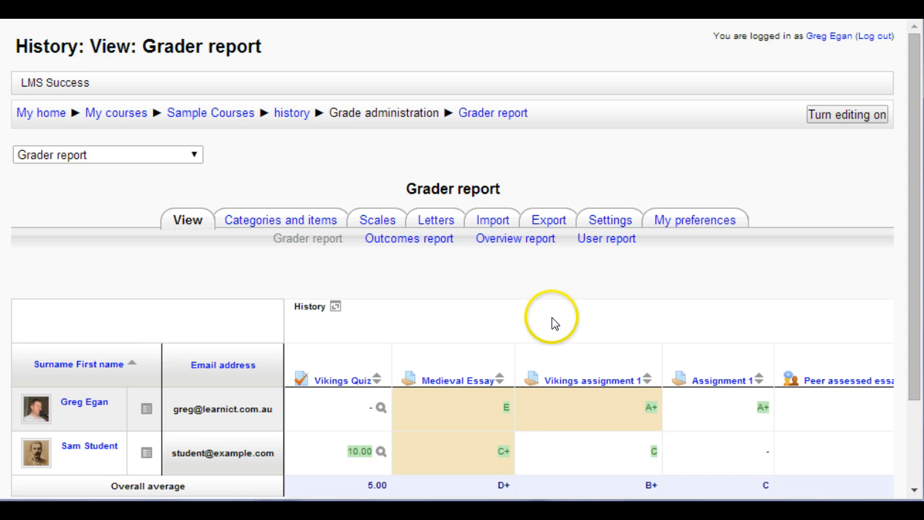
scroll(606, 325, down, 2)
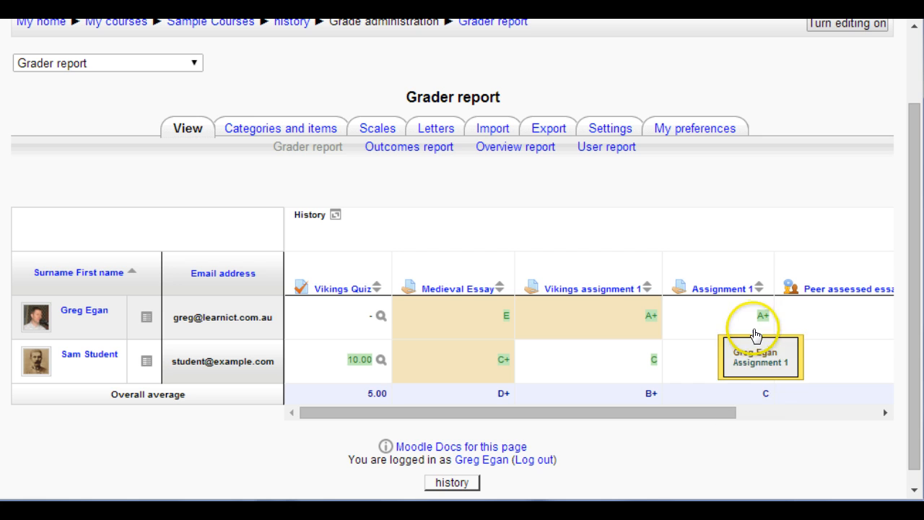
drag(680, 412, 859, 421)
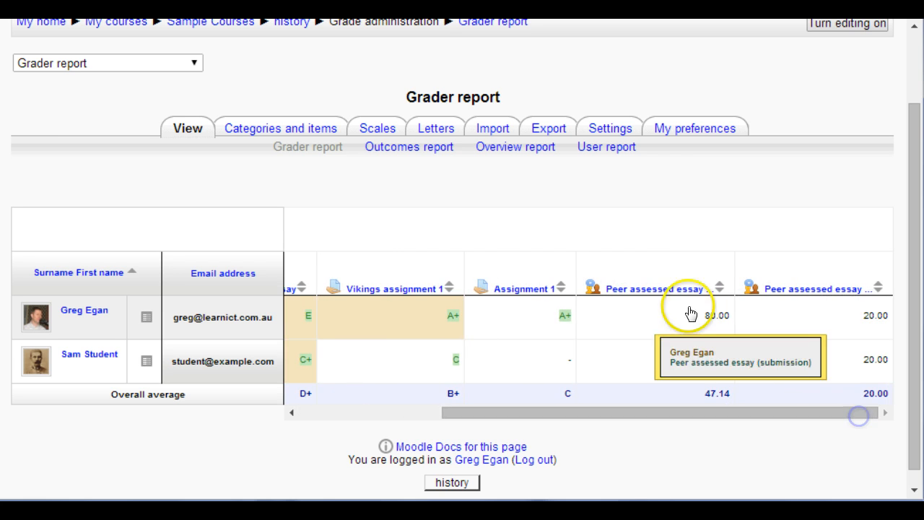
drag(766, 412, 622, 422)
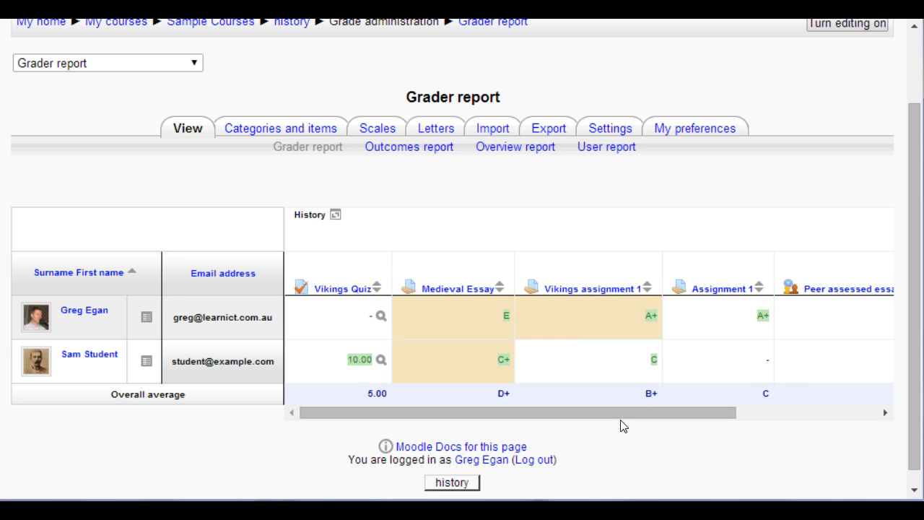
drag(617, 413, 618, 414)
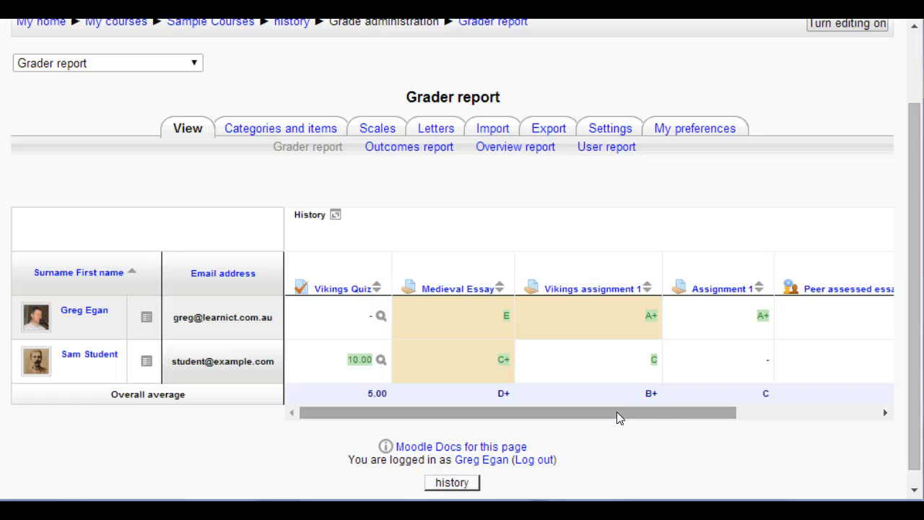
drag(616, 413, 617, 413)
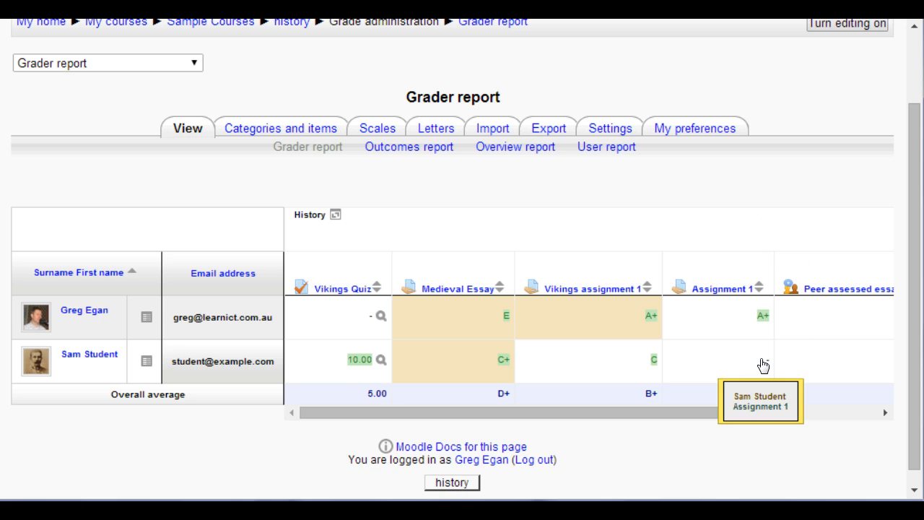
Open the Assignment 1 submissions and start grading the student who has no submission
click(717, 292)
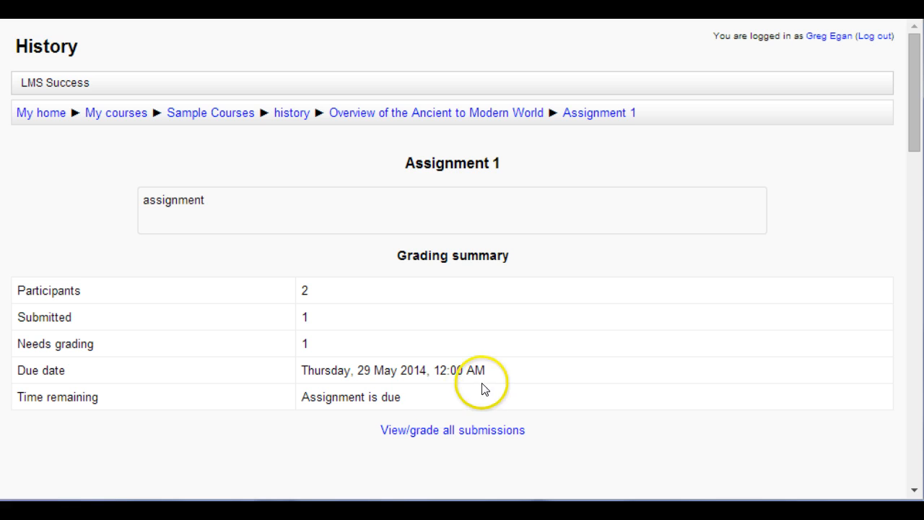
click(433, 432)
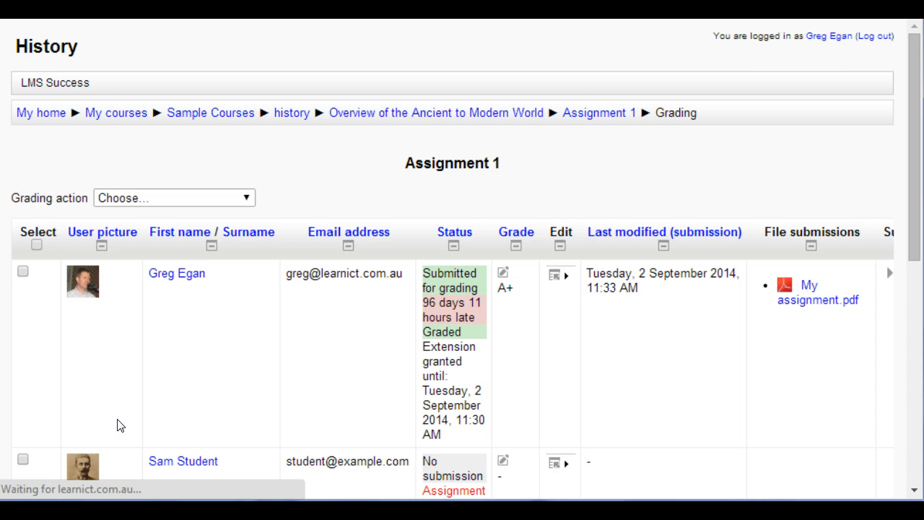
scroll(148, 371, down, 3)
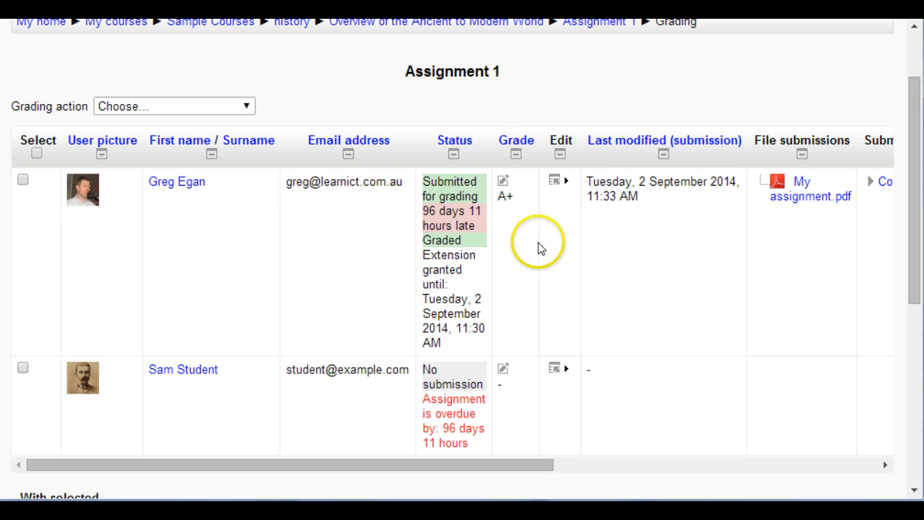
mouse_move(562, 184)
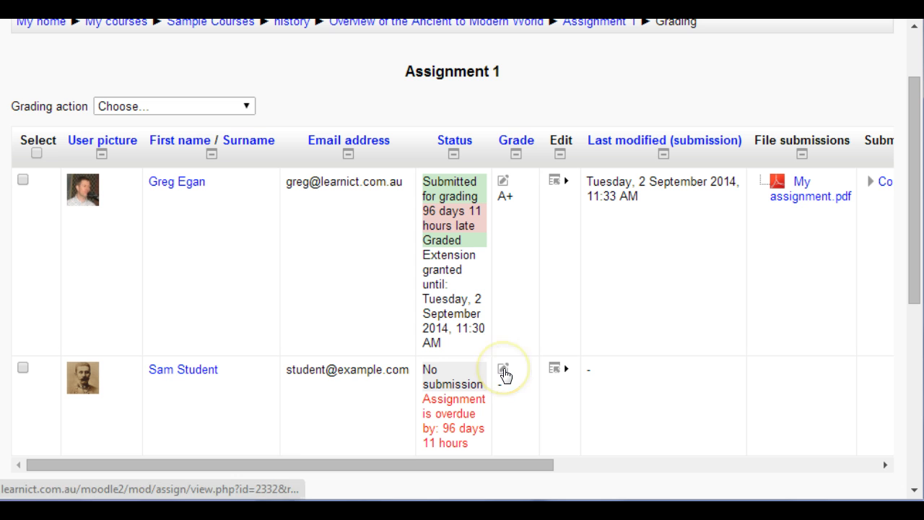
click(503, 370)
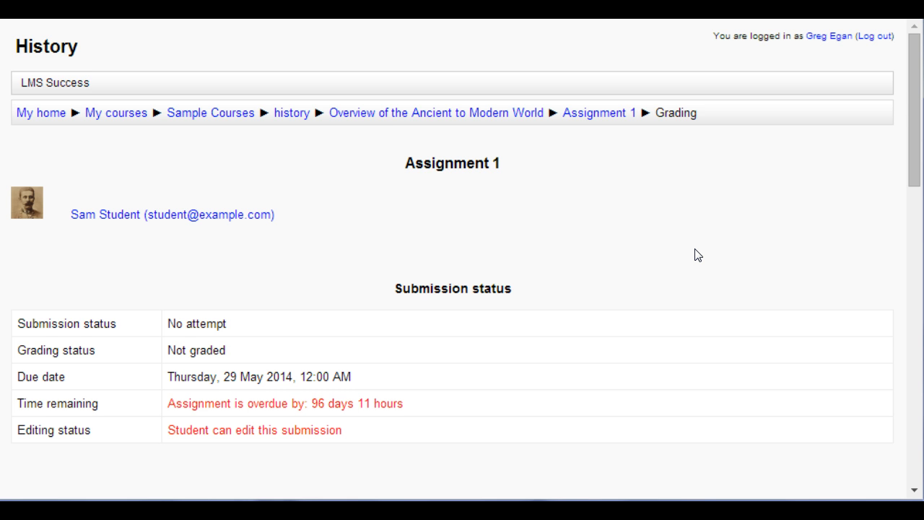
Mark the rubric with Sound (2 points) for Historical Knowledge and Understanding and Few (1 point) for Historical Skills
scroll(697, 255, down, 4)
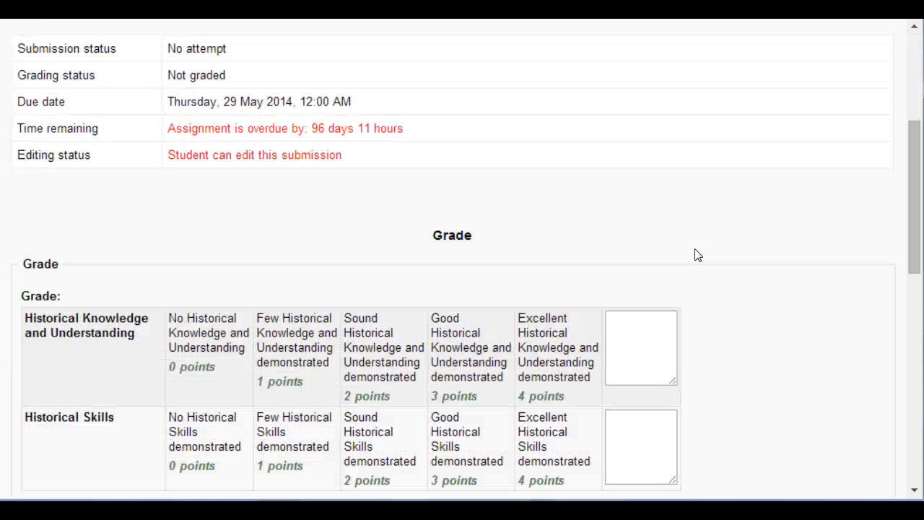
scroll(697, 255, down, 1)
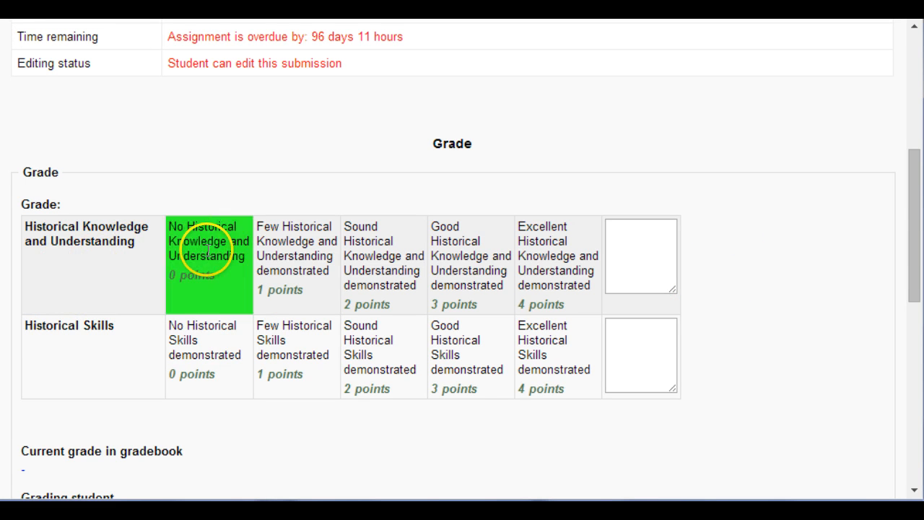
click(364, 249)
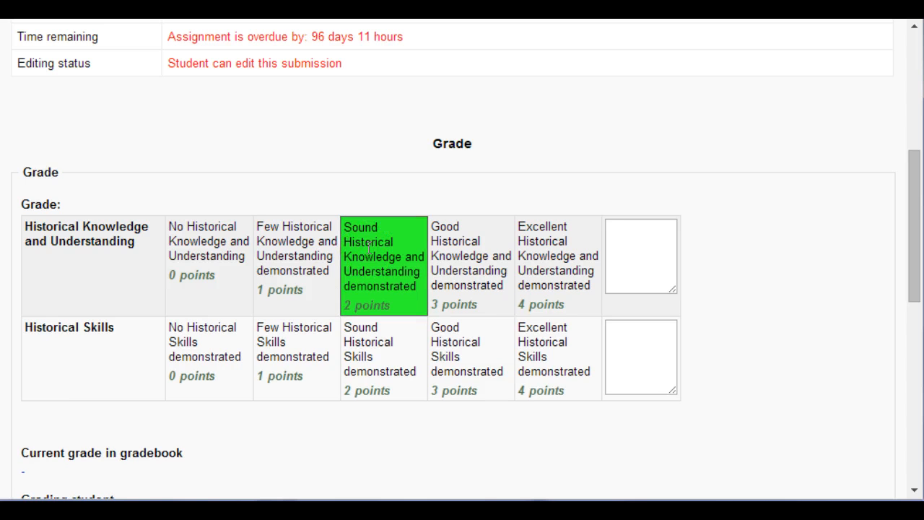
click(281, 340)
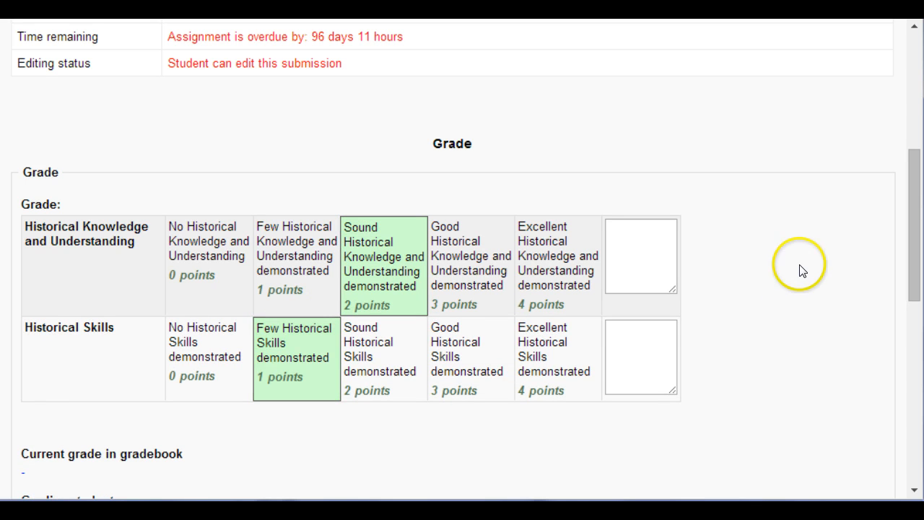
Add the feedback comment "A little more effort required," followed by the student's first name, save the grade and continue to the submissions list
scroll(800, 269, down, 5)
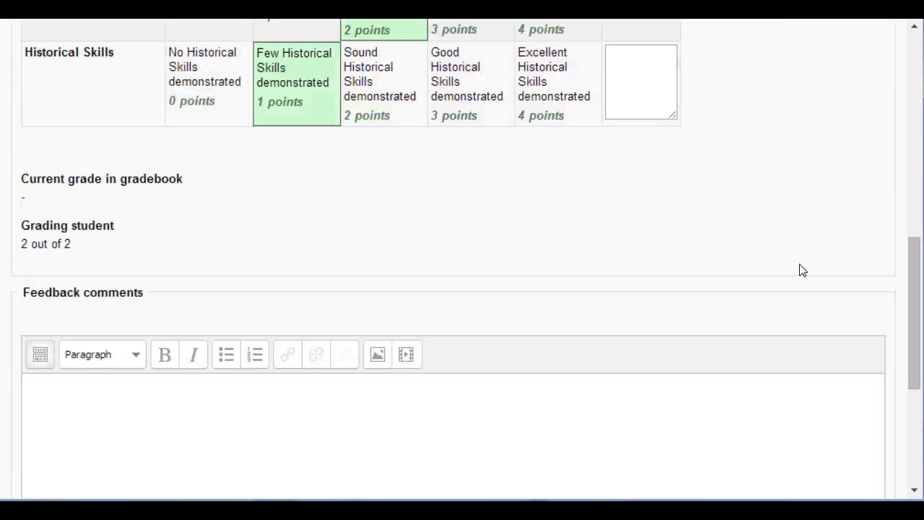
scroll(800, 270, down, 1)
click(561, 229)
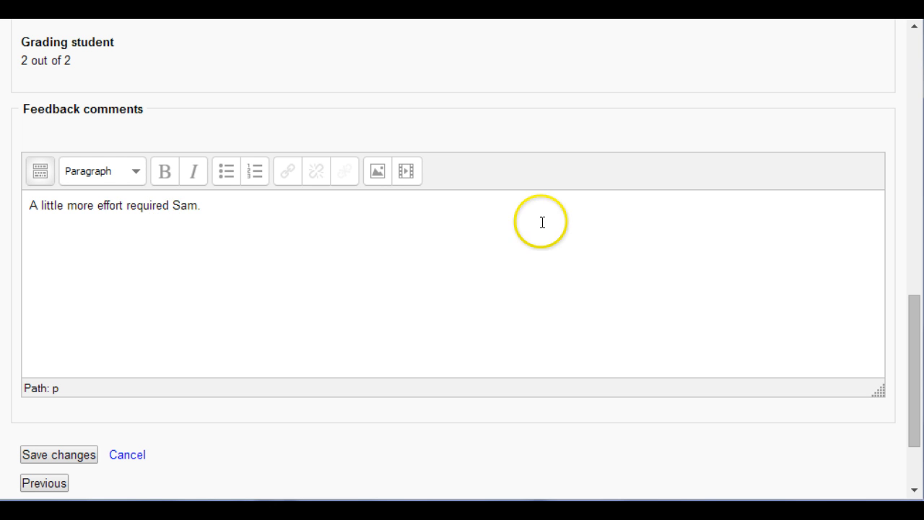
click(169, 205)
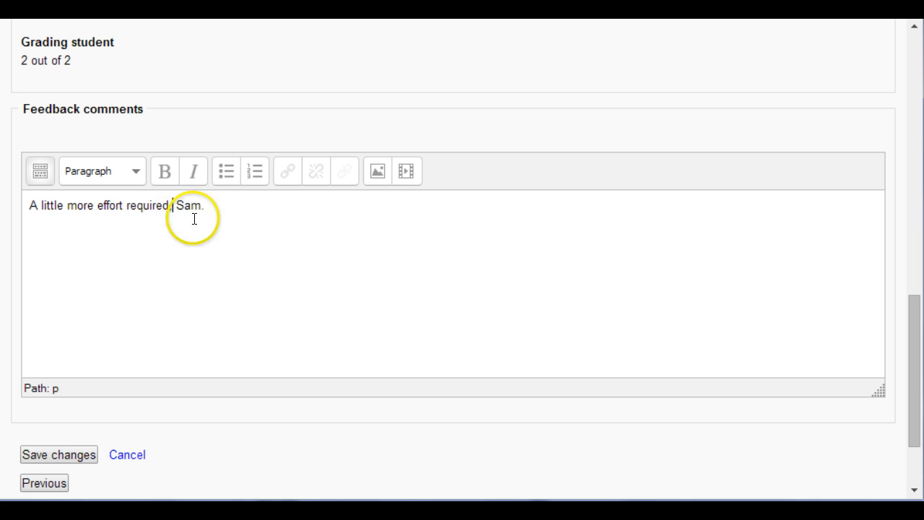
text(.)
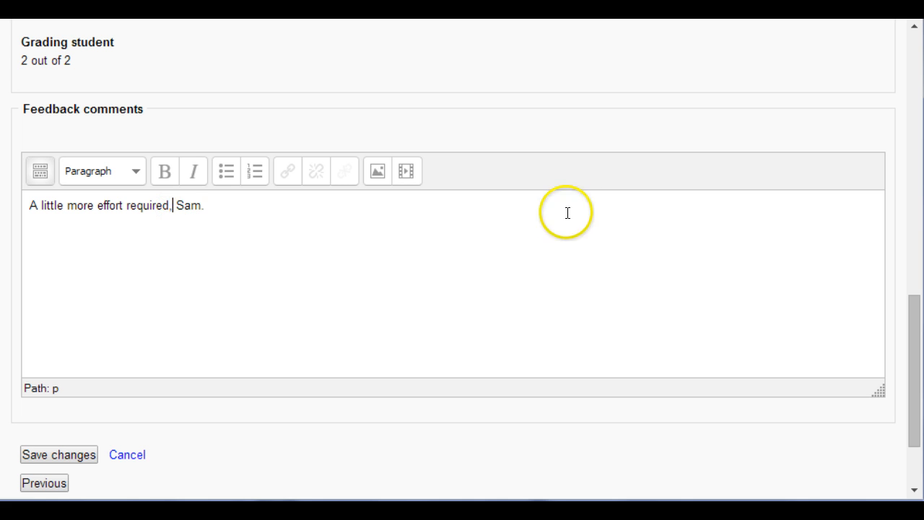
click(54, 453)
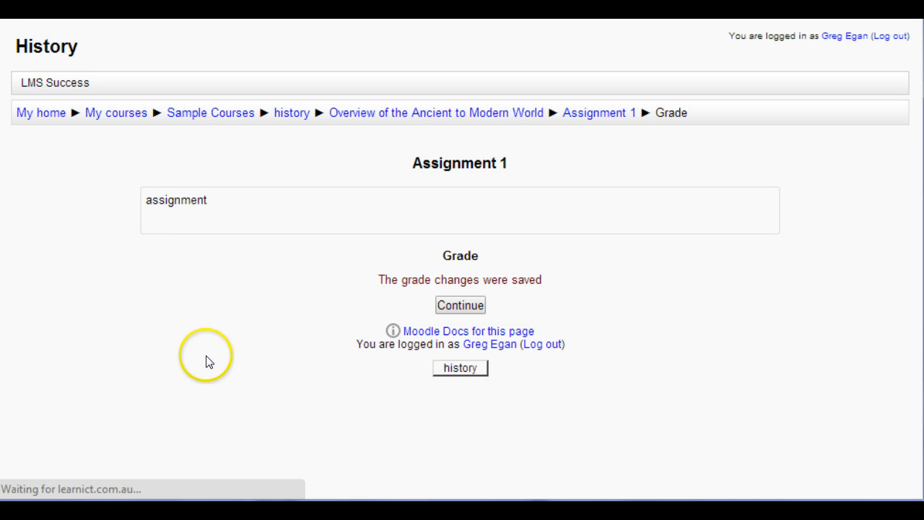
click(460, 305)
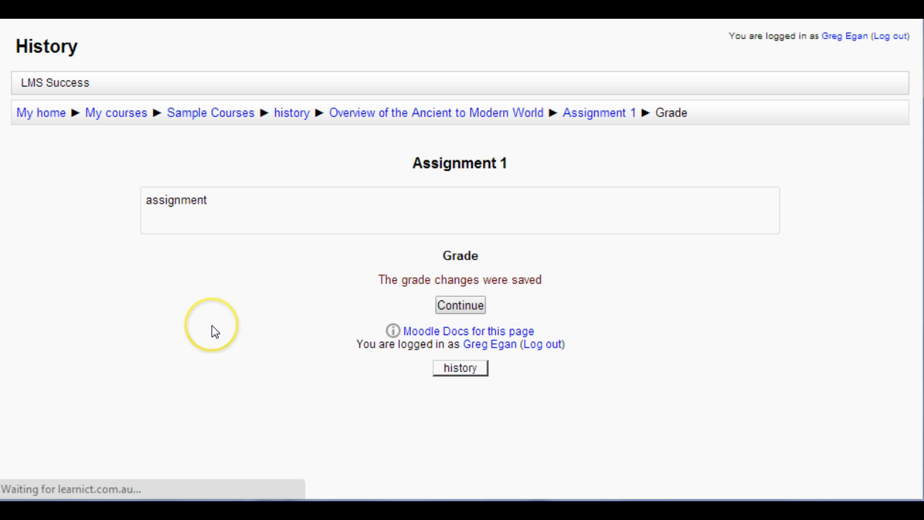
click(33, 426)
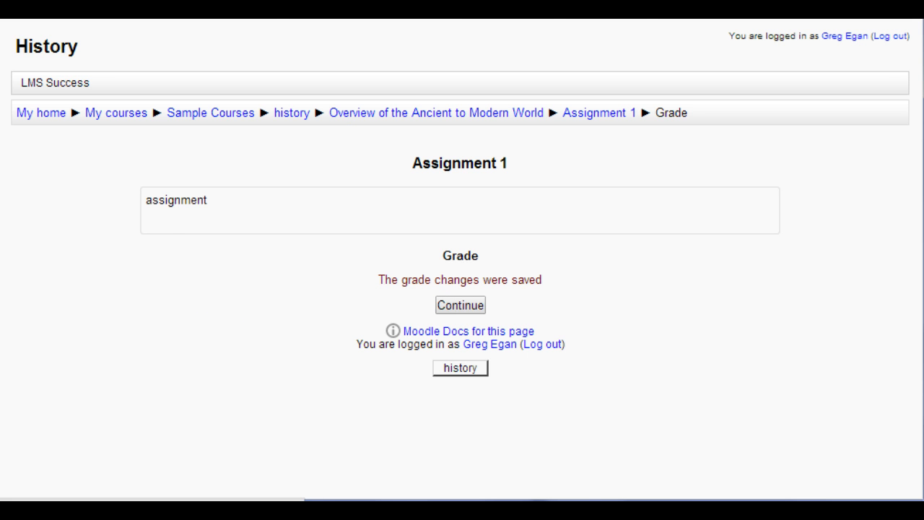
Check the new grade in the submissions list and reopen the History course's grader report to review it there
scroll(154, 330, down, 2)
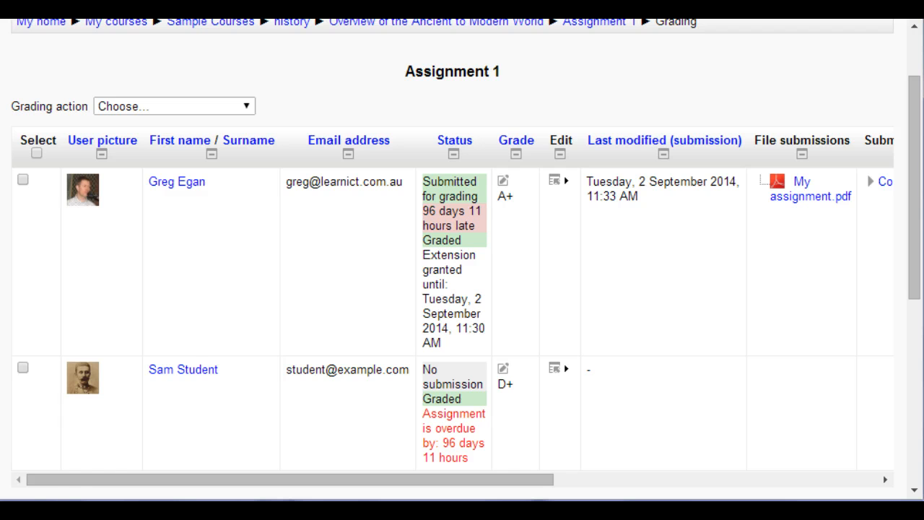
scroll(195, 372, up, 2)
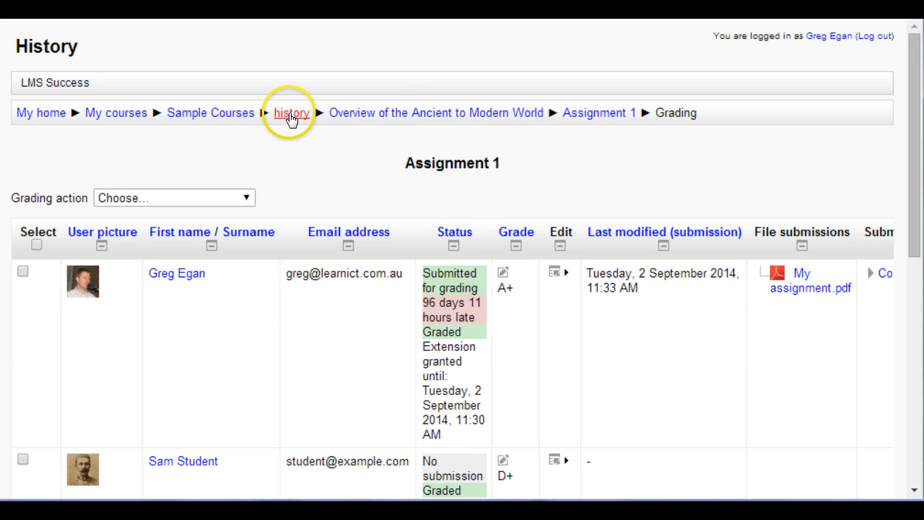
click(291, 115)
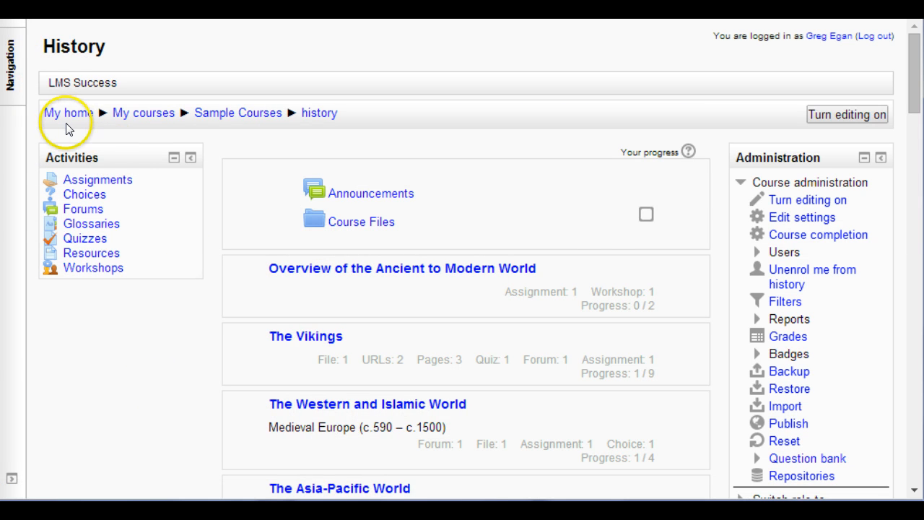
click(786, 336)
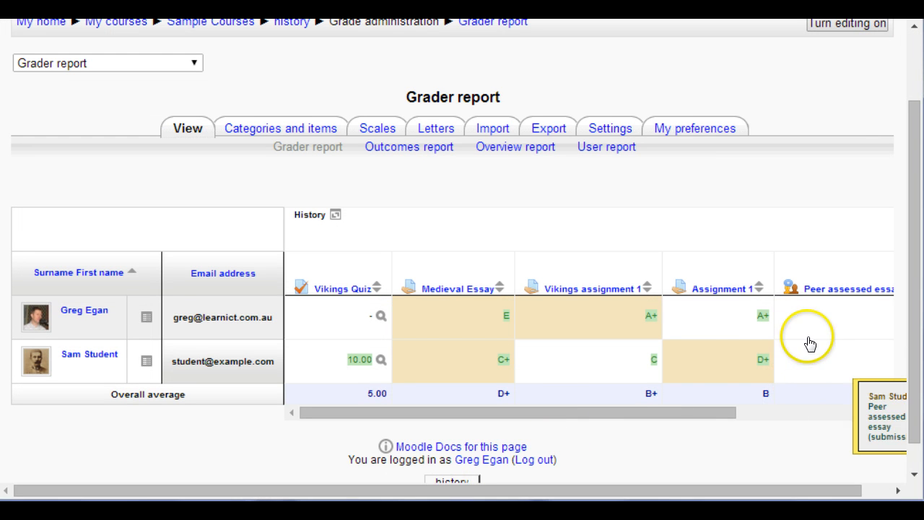
mouse_move(759, 363)
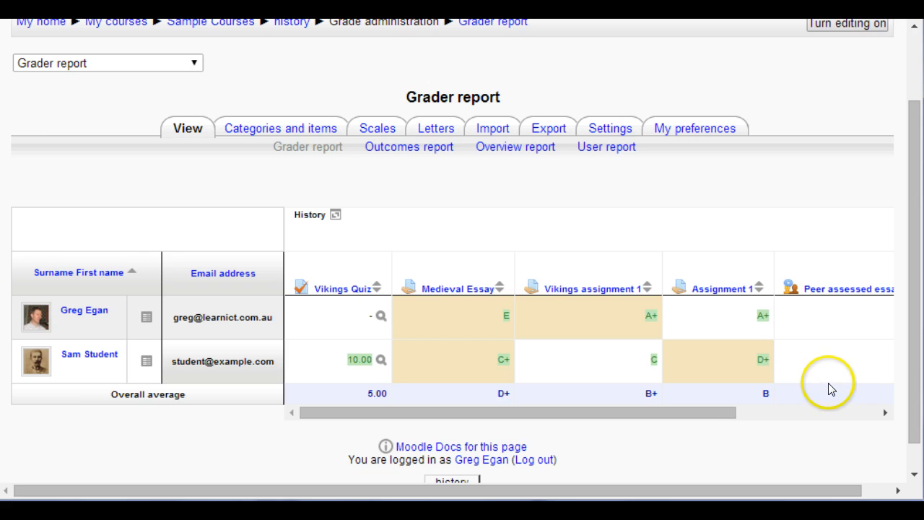
scroll(829, 392, up, 3)
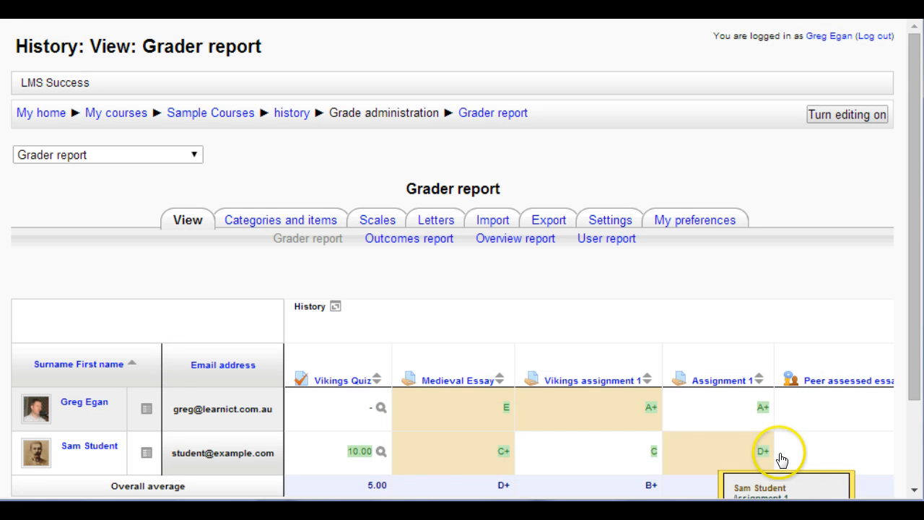
Turn on editing in the grader report and open the second student's Assignment 1 grade for editing
click(835, 118)
scroll(815, 248, down, 3)
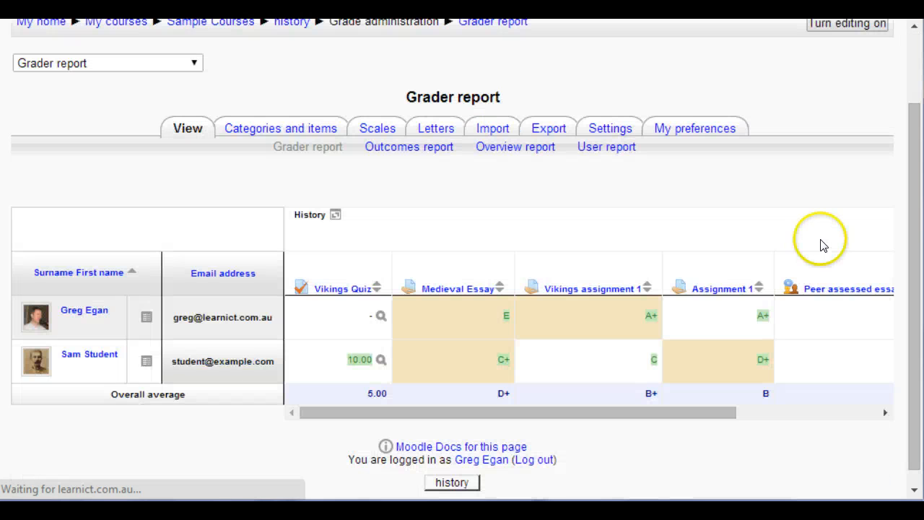
scroll(826, 253, down, 3)
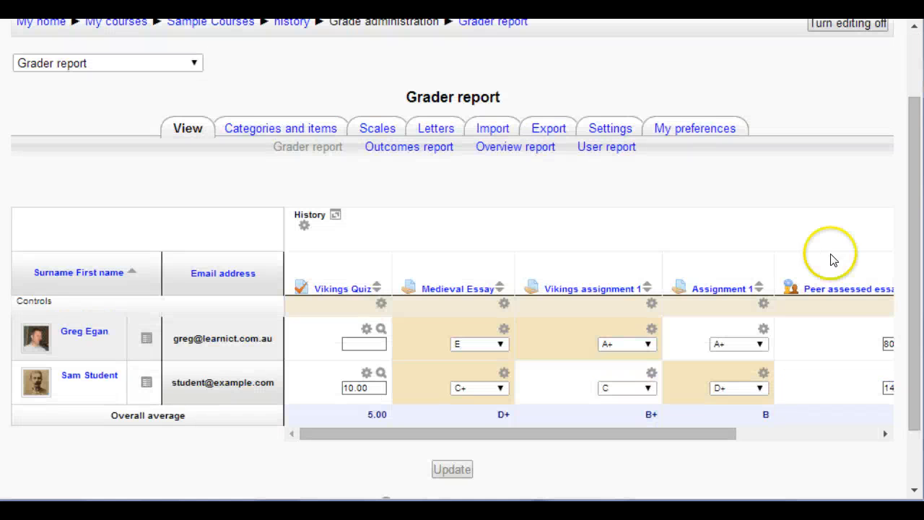
click(763, 372)
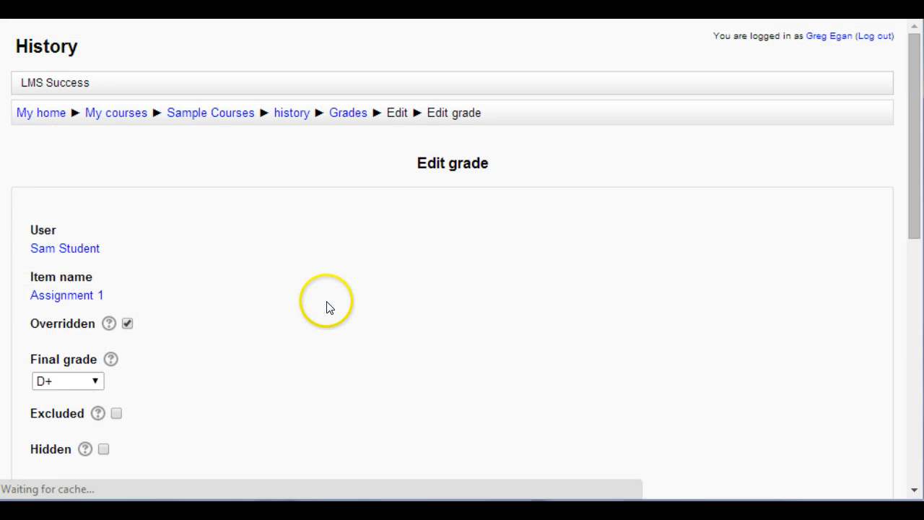
Override the student's final grade for Assignment 1 with C- and save the changes
scroll(321, 306, down, 2)
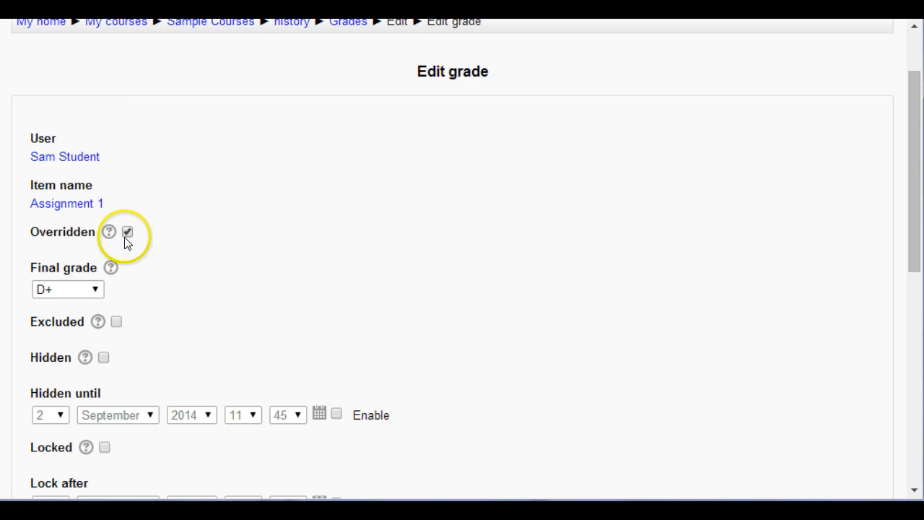
click(96, 289)
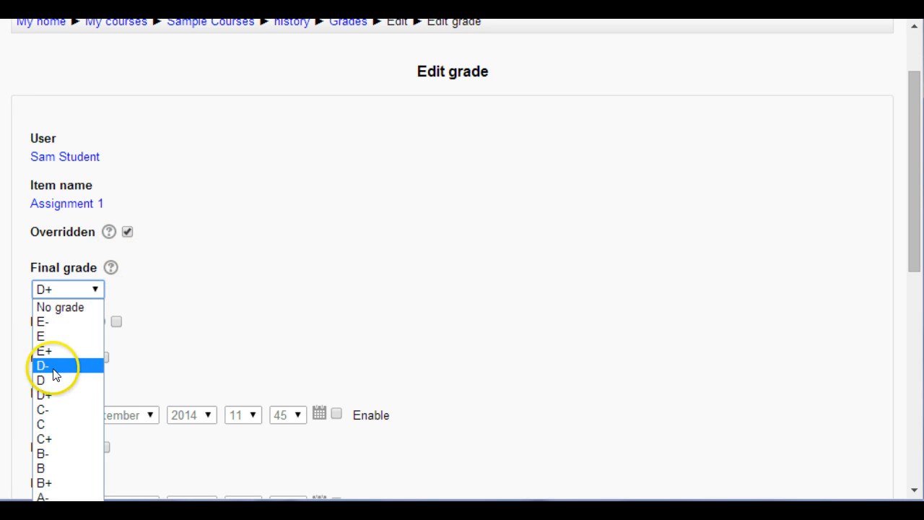
click(45, 410)
click(392, 279)
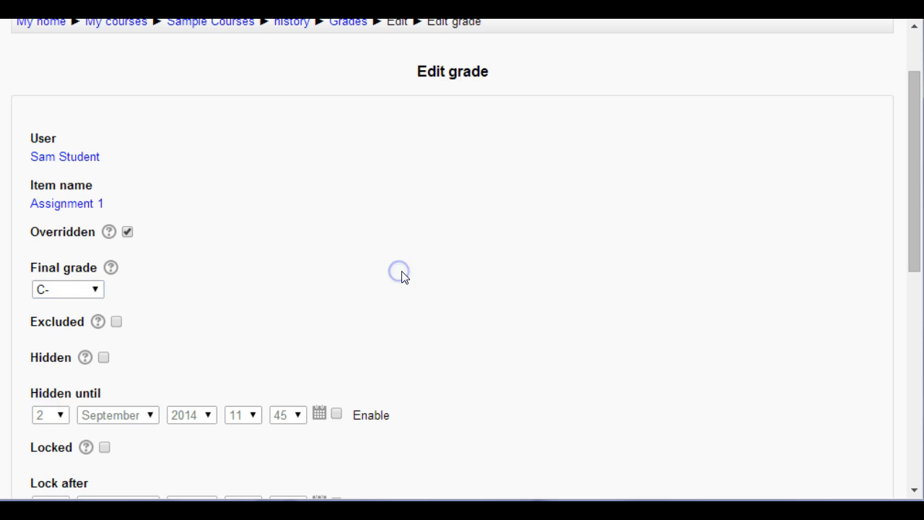
scroll(399, 274, down, 4)
scroll(403, 274, down, 3)
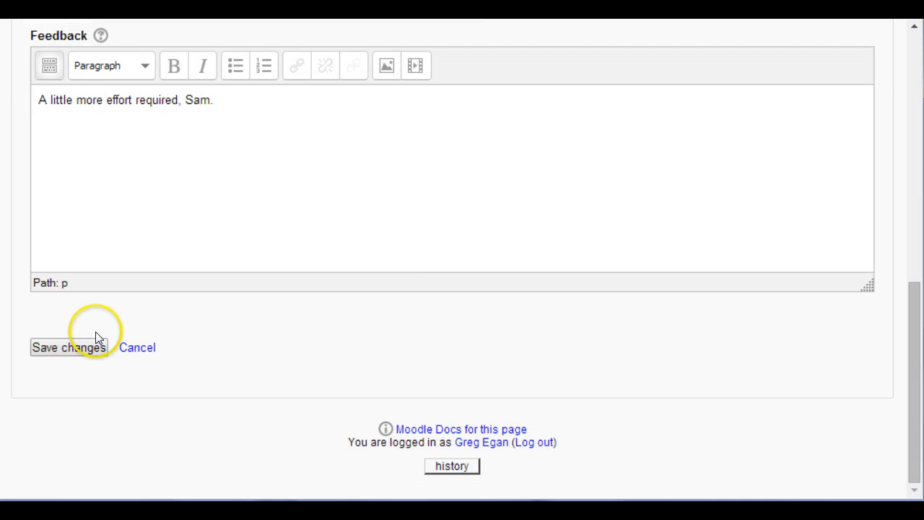
click(77, 346)
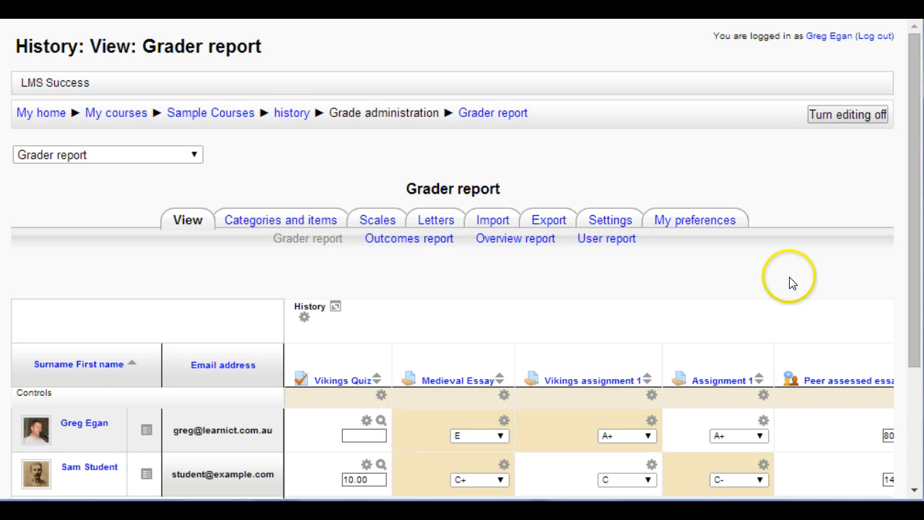
Turn off editing in the grader report and look over the students' grades and overall averages
scroll(790, 283, down, 2)
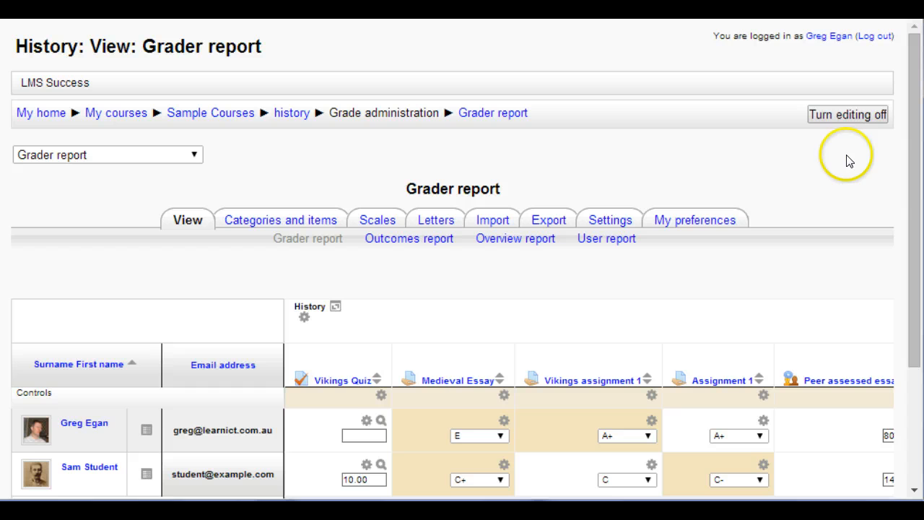
click(855, 115)
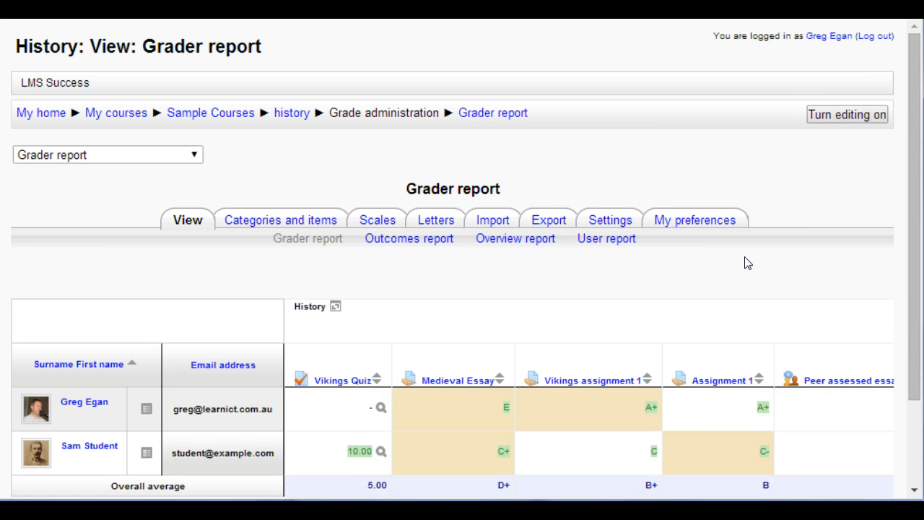
scroll(748, 263, down, 2)
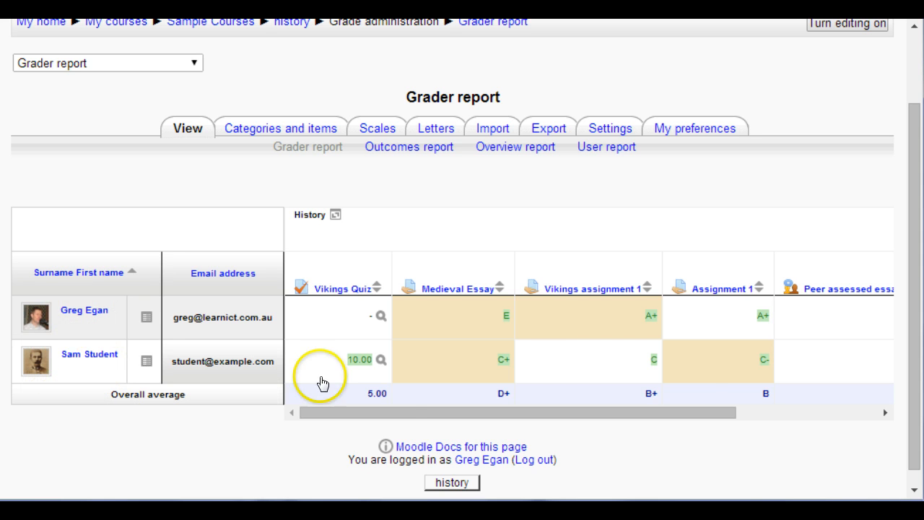
drag(397, 408, 314, 396)
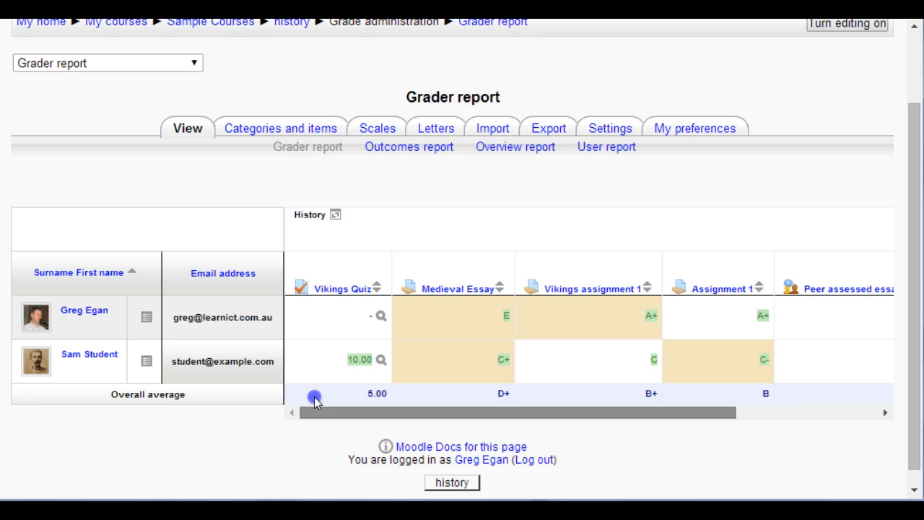
Highlight both students' rows and clear them, then highlight the Vikings assignment 1 column and clear it
click(76, 372)
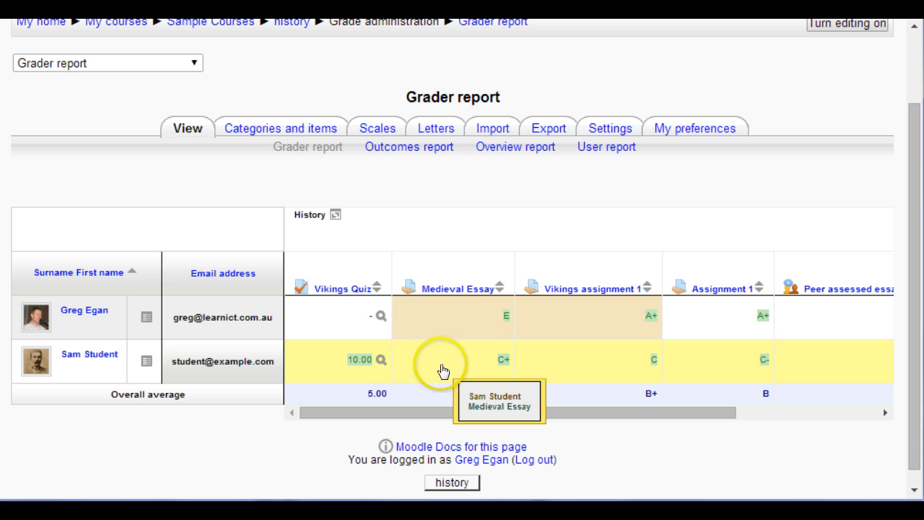
click(90, 326)
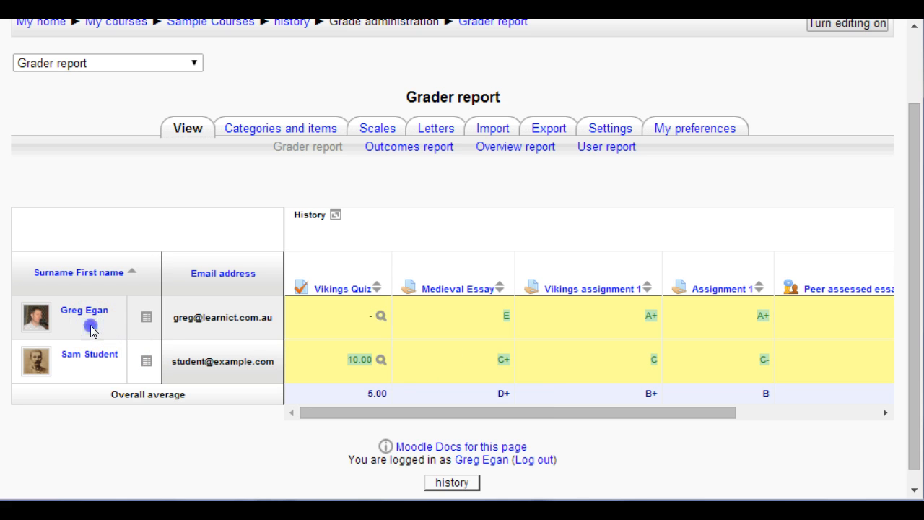
click(91, 328)
click(68, 375)
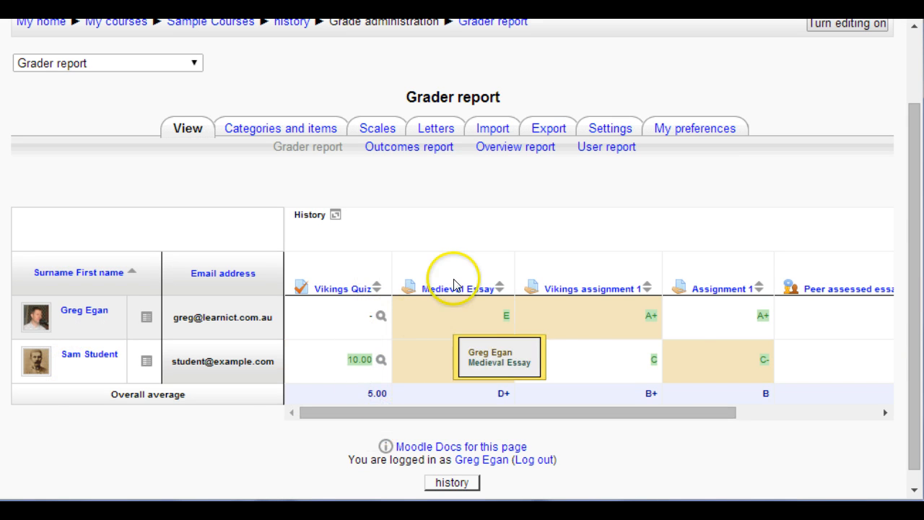
click(579, 265)
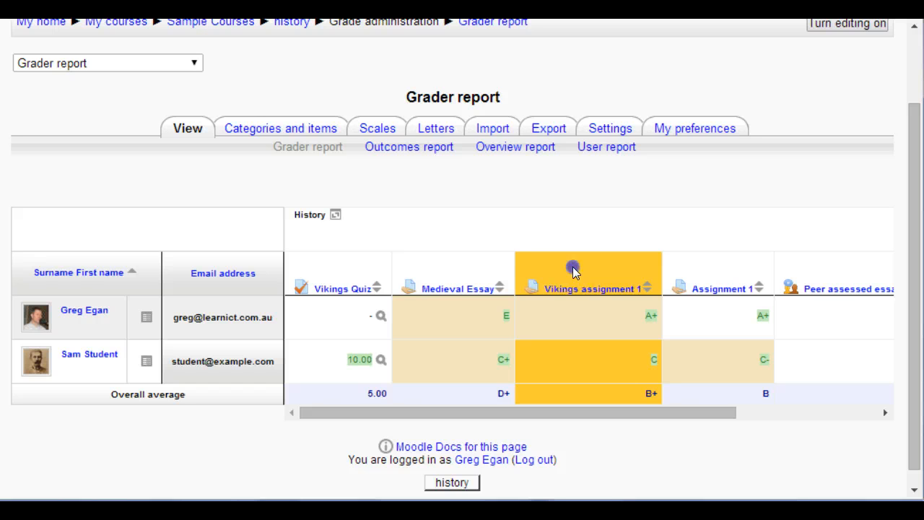
click(573, 264)
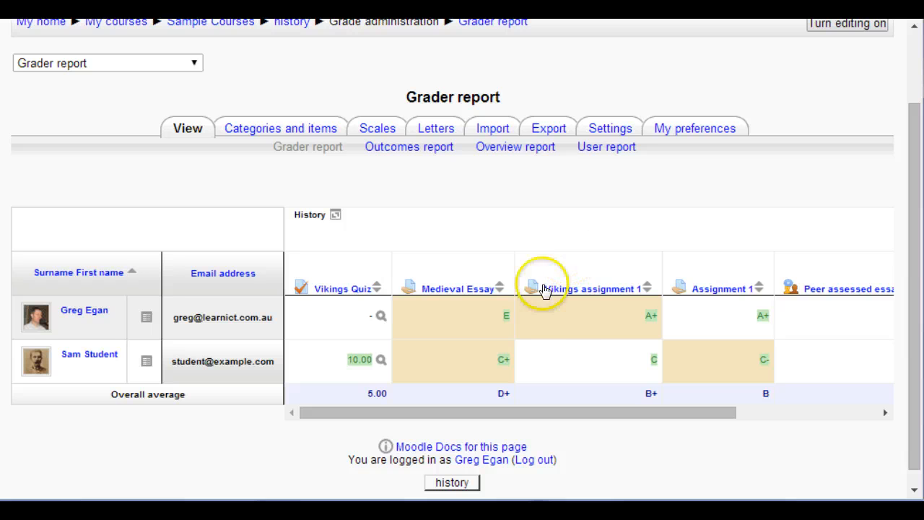
Sort the grader report by Medieval Essay grade in descending order, then switch it to ascending order
click(498, 289)
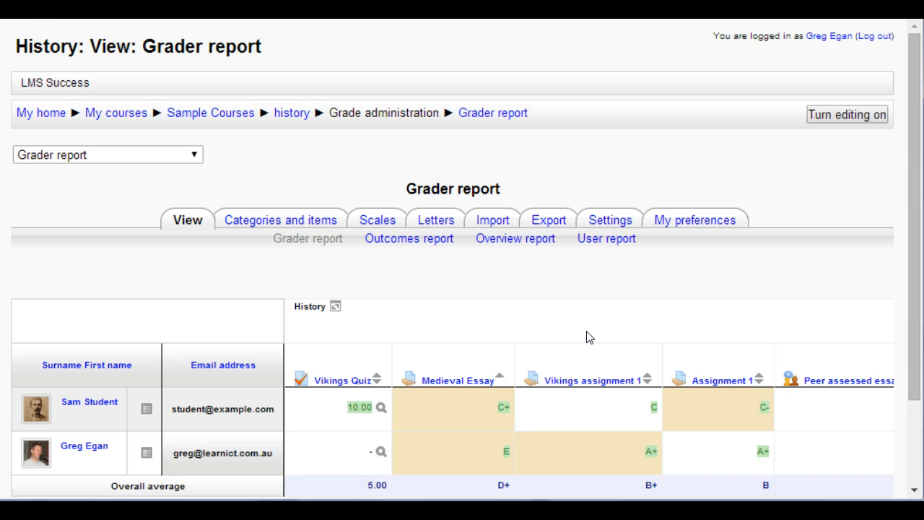
scroll(587, 336, down, 2)
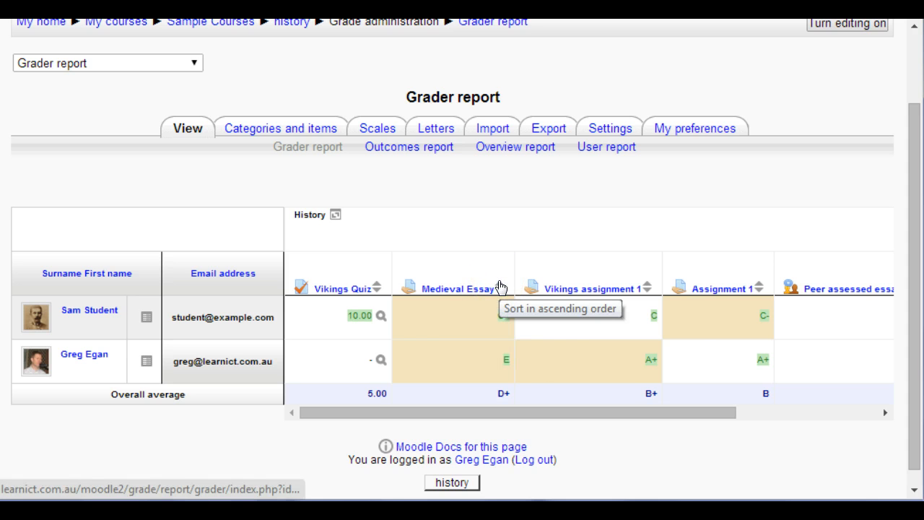
click(500, 287)
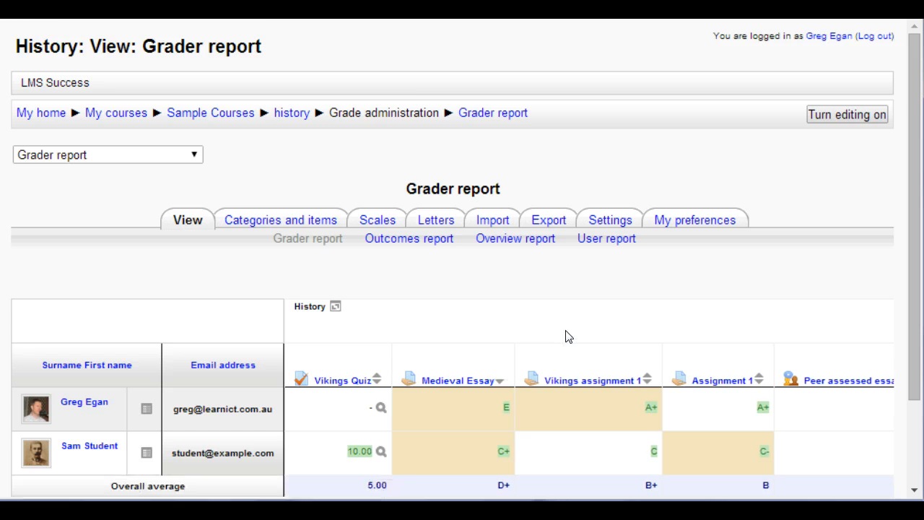
scroll(538, 337, down, 1)
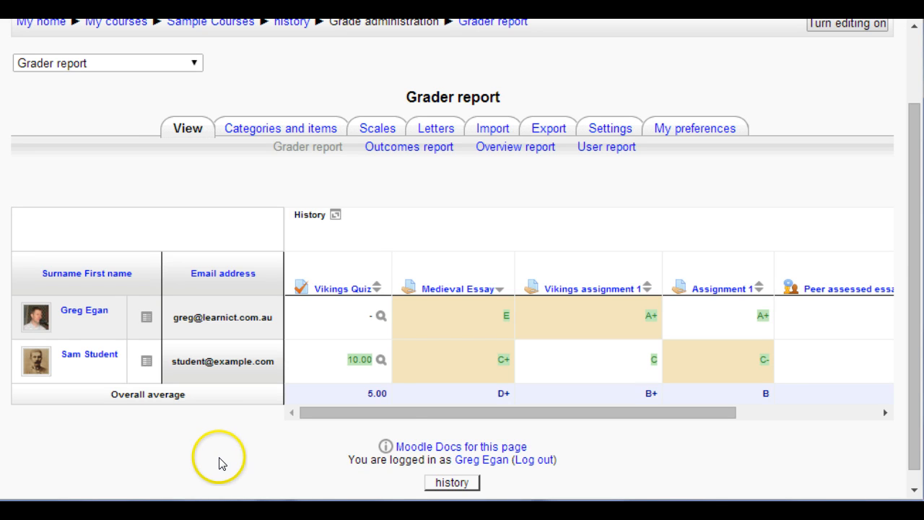
Open the History course's user report and select the second student as the user to show
click(606, 149)
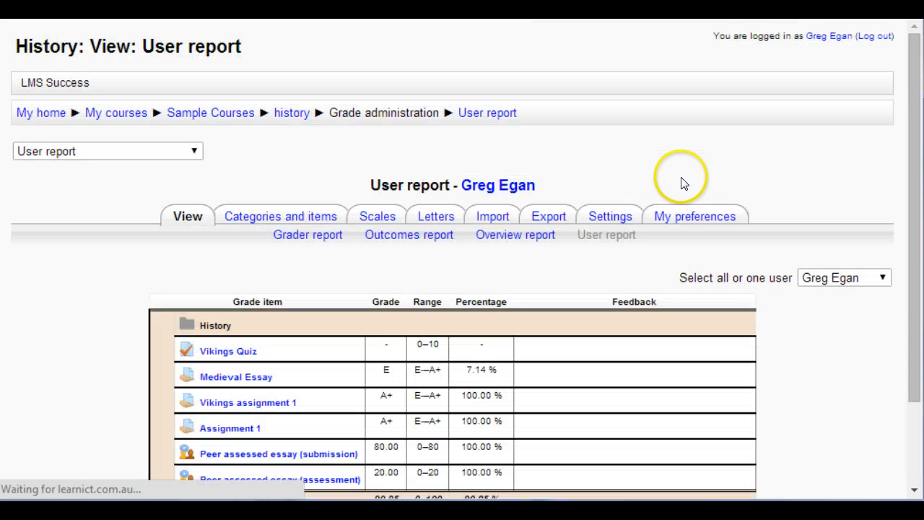
scroll(768, 184, down, 2)
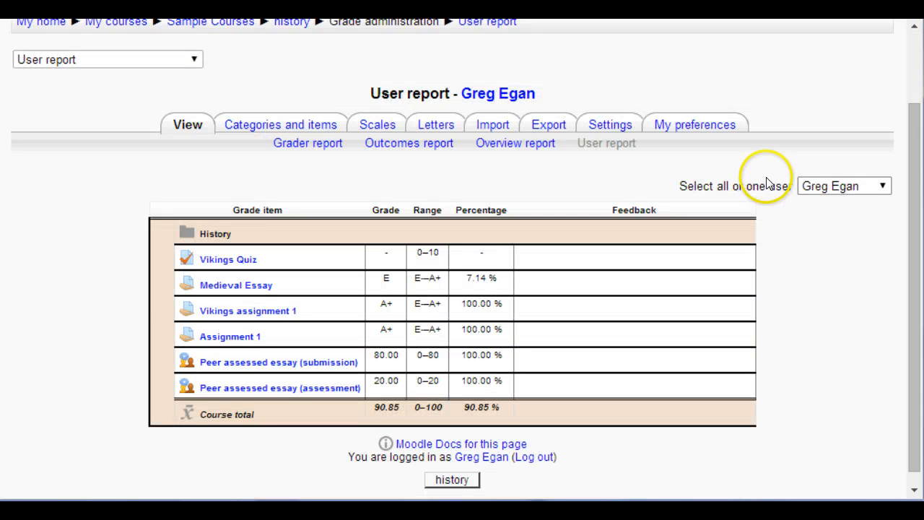
click(883, 187)
click(838, 246)
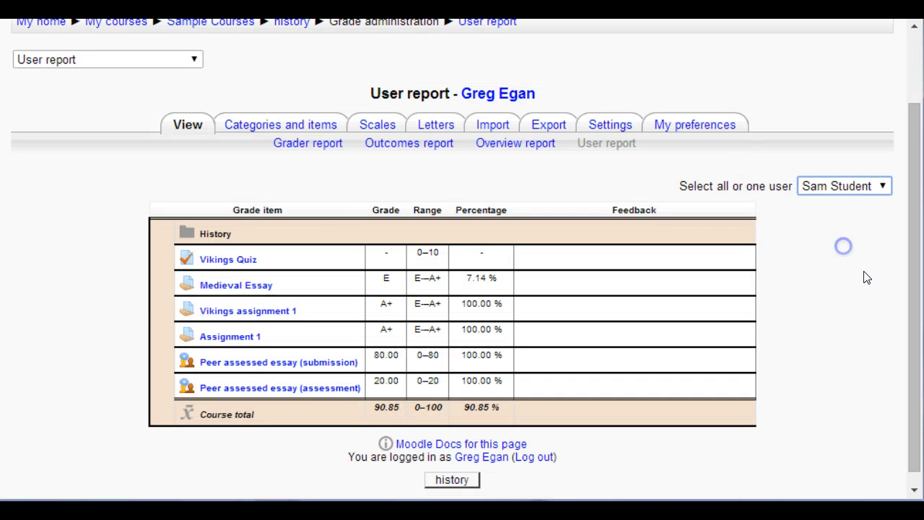